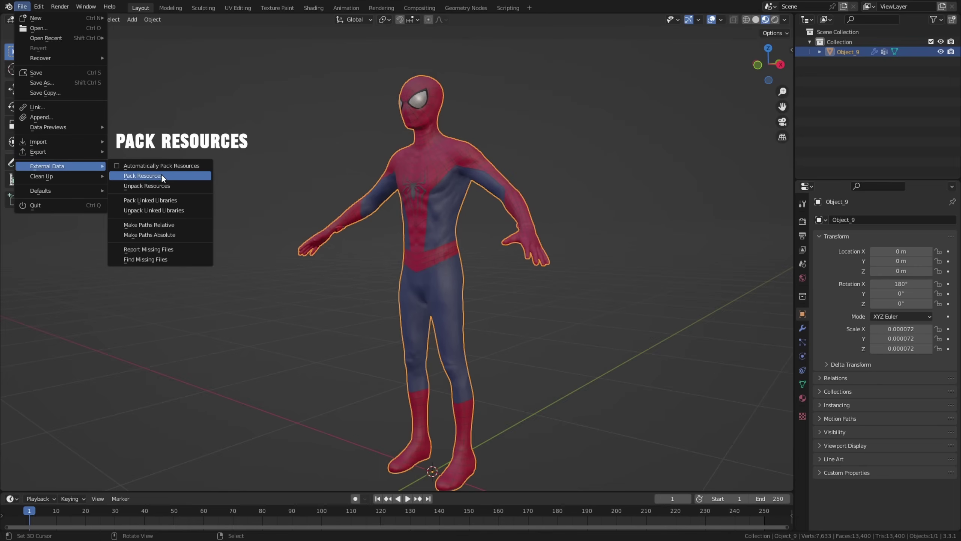
Step: Pack all resources and export 'spiderman tpose' as FBX with Path Mode Copy and embedded textures
click(166, 175)
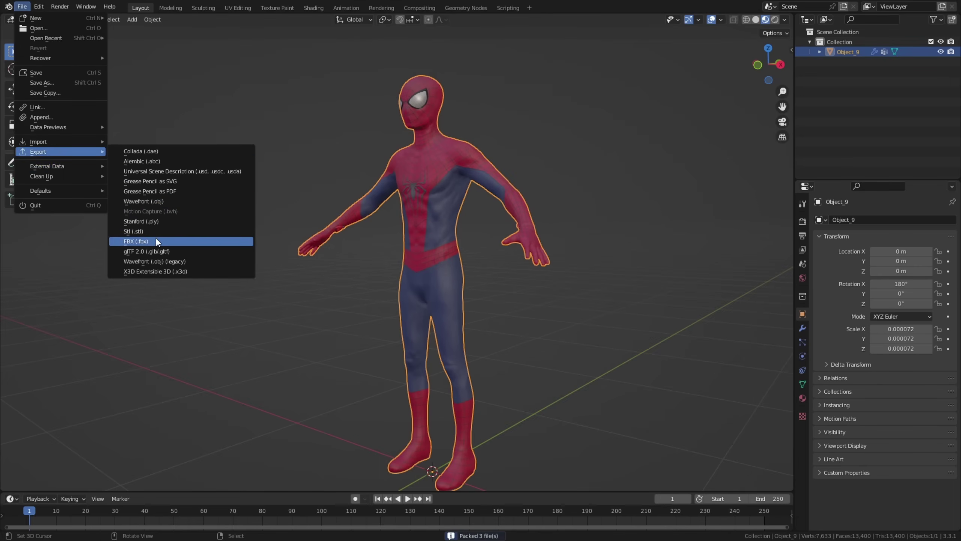
click(161, 238)
text(spiderman tpose.fbx)
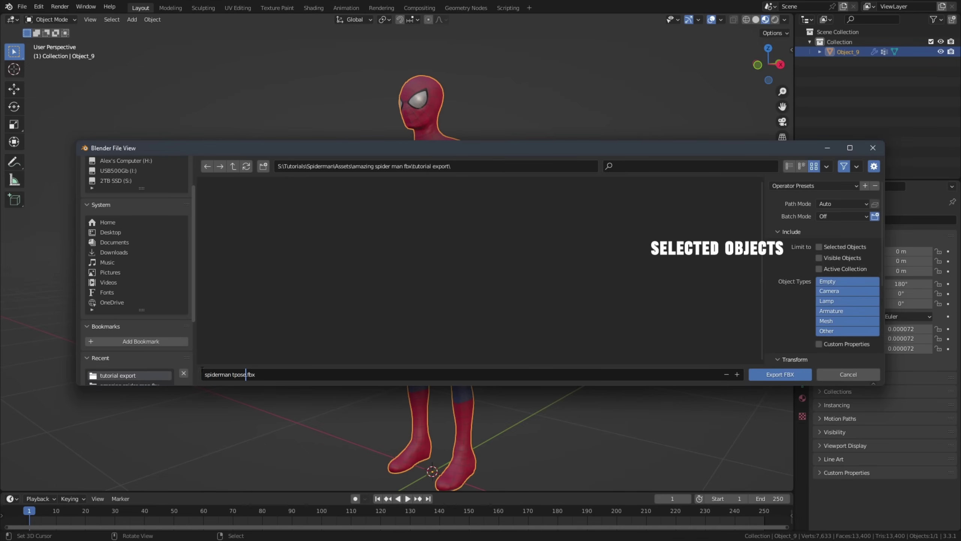
click(819, 246)
click(845, 205)
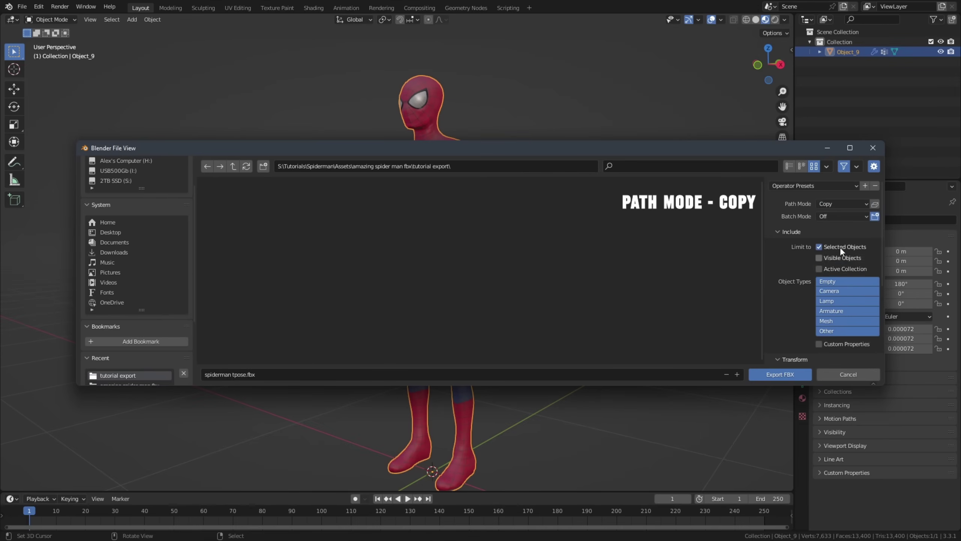
click(875, 204)
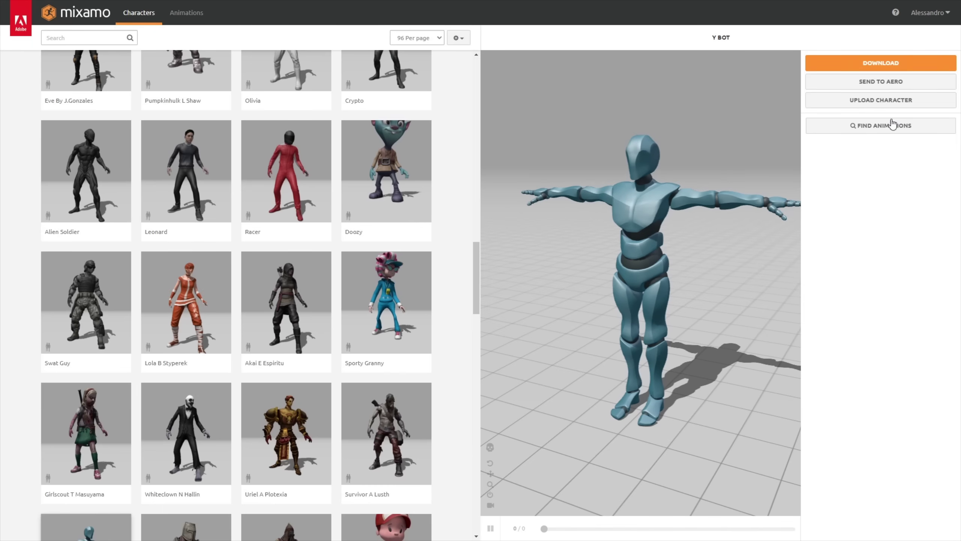
Step: Upload the Spider-Man FBX to Mixamo, auto-rig it from the placed markers, and scroll to the Blender add-on page
click(881, 100)
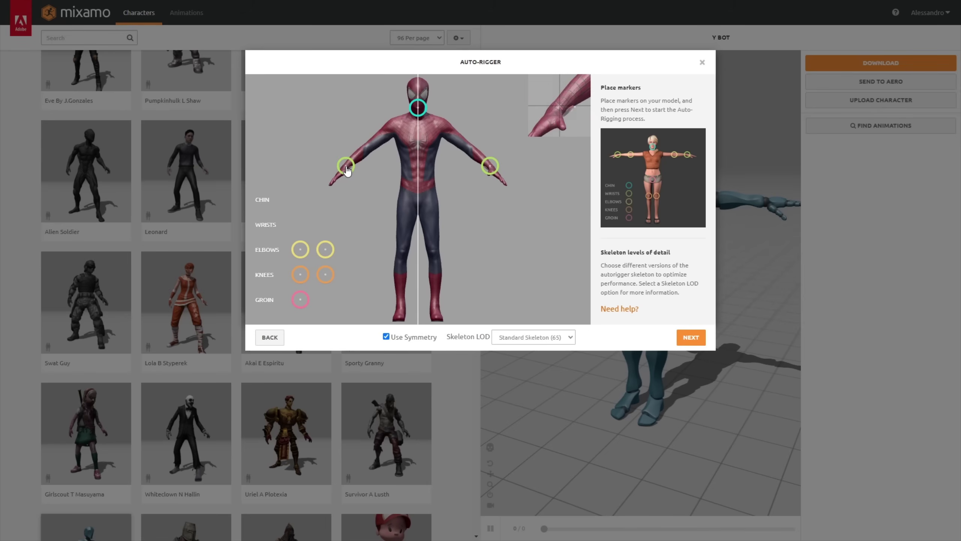
click(691, 337)
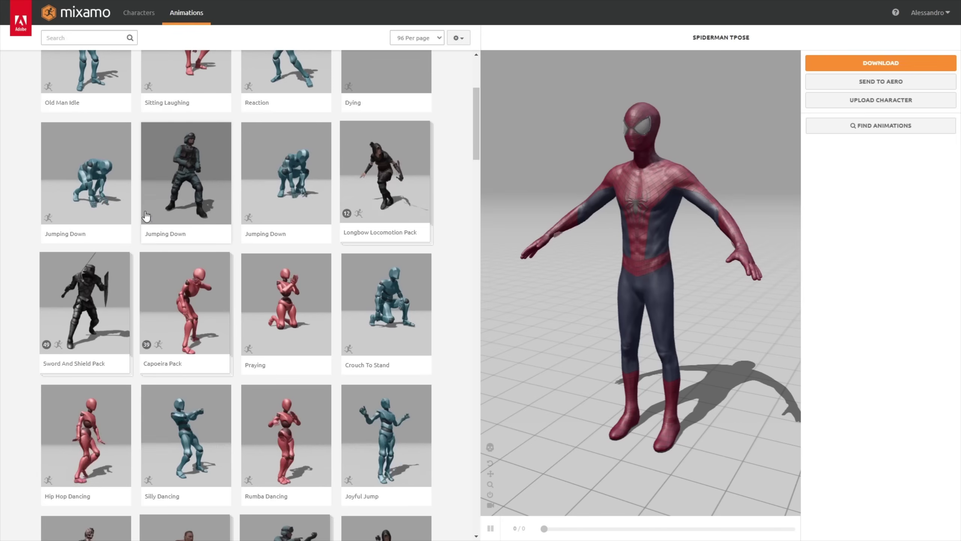
scroll(146, 216, down, 6)
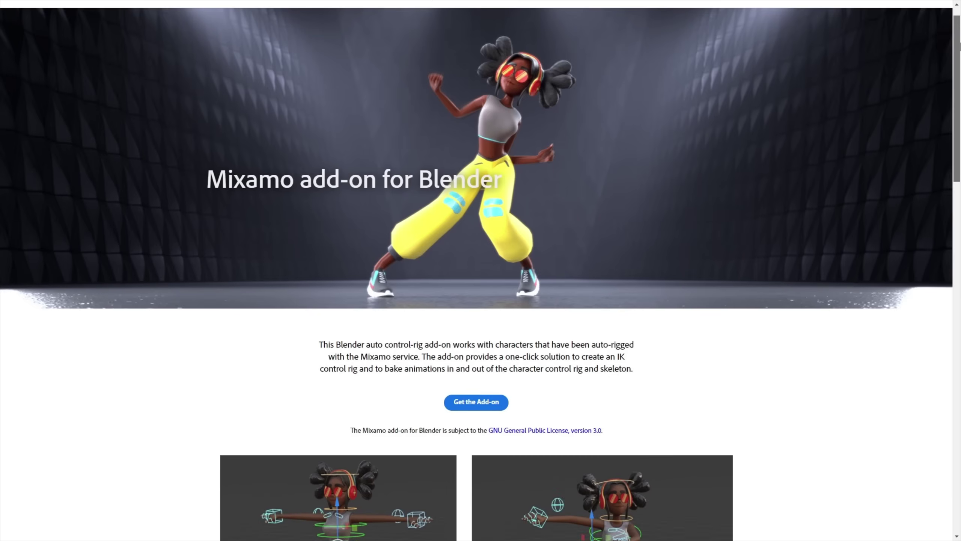
scroll(958, 133, down, 6)
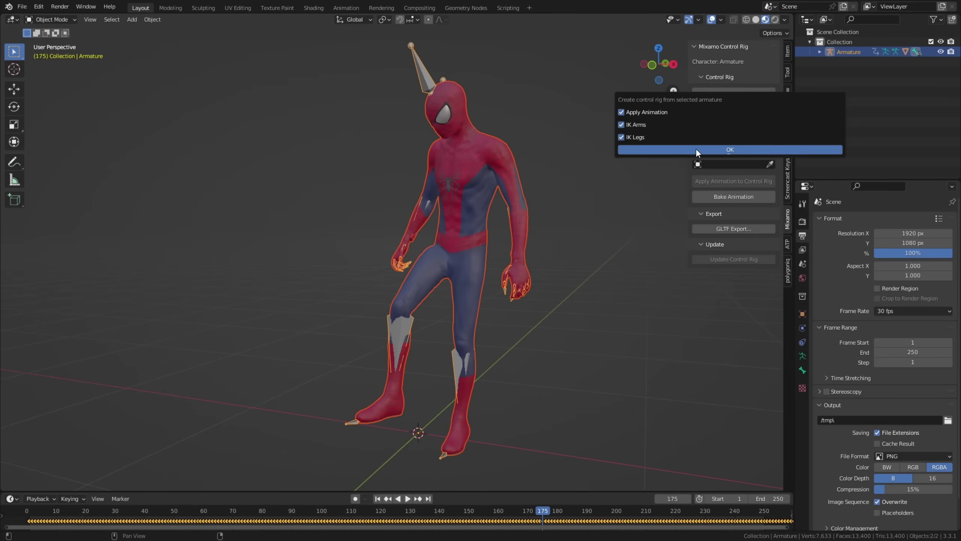
Step: Create Spider-Man's control rig, test a foot, and download Running Jump from Mixamo without skin
click(695, 150)
drag(378, 352, 347, 323)
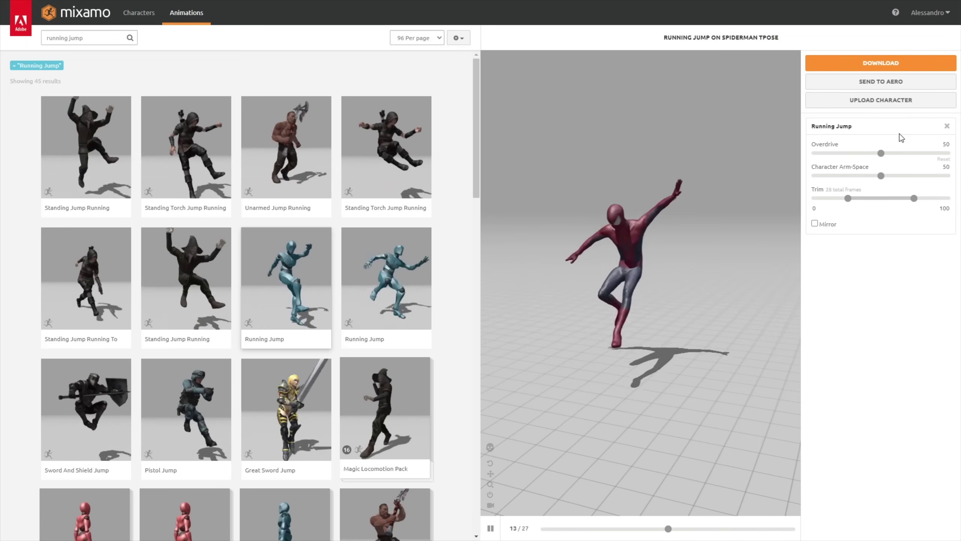
click(869, 64)
click(495, 96)
click(524, 117)
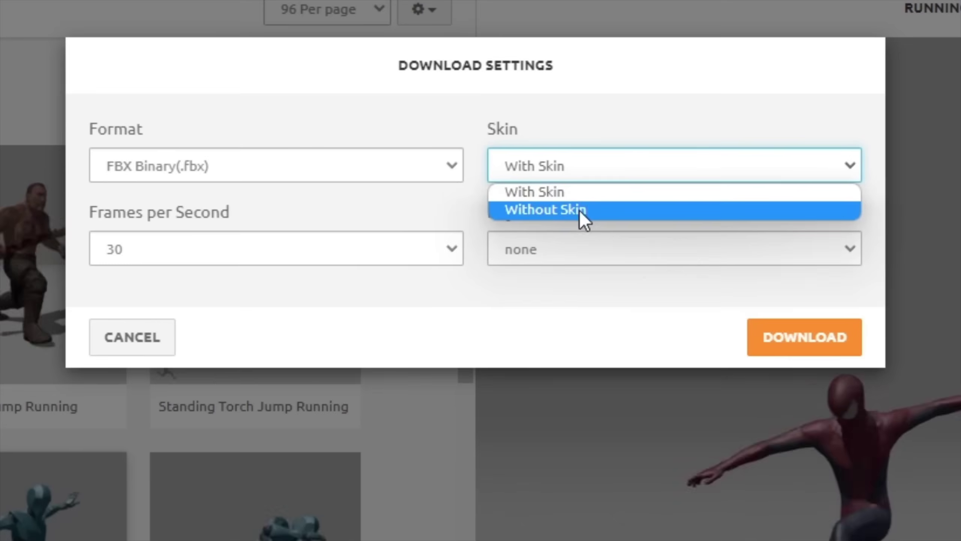
click(816, 341)
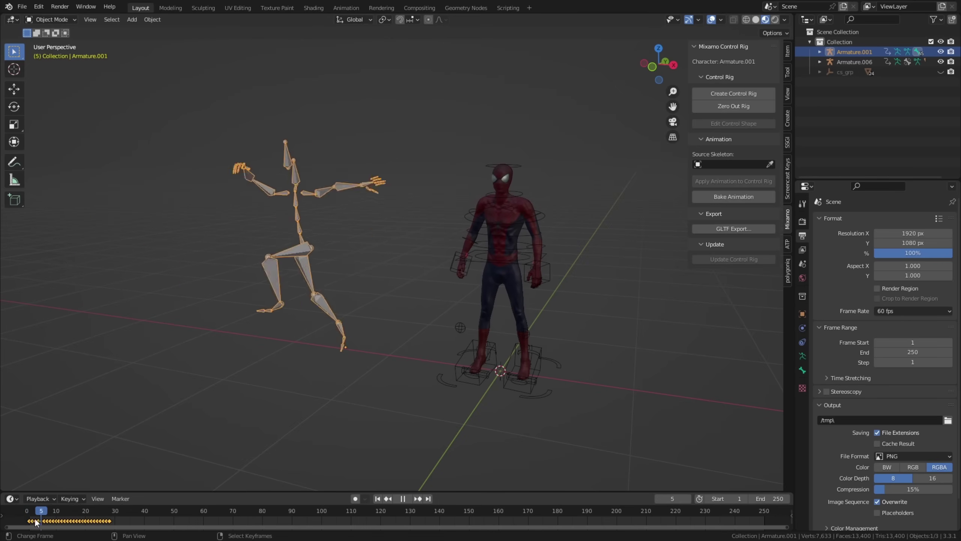
Step: Set the imported skeleton as source and apply its running jump to the control rig
key(Escape)
click(519, 254)
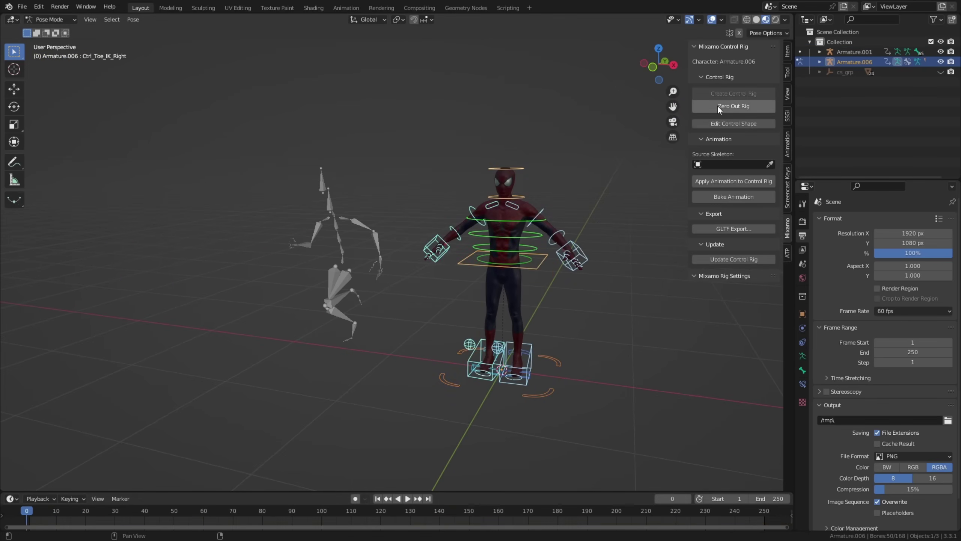
click(770, 164)
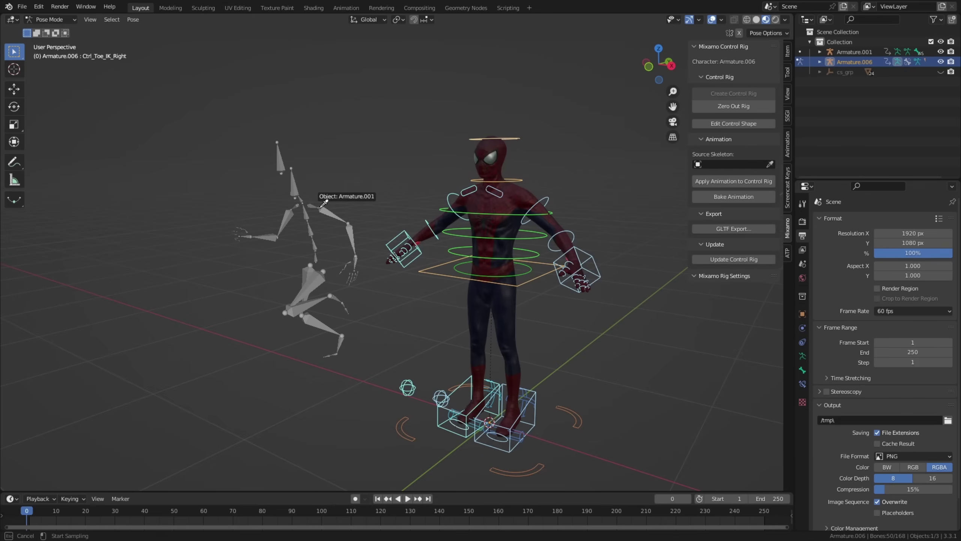
click(720, 182)
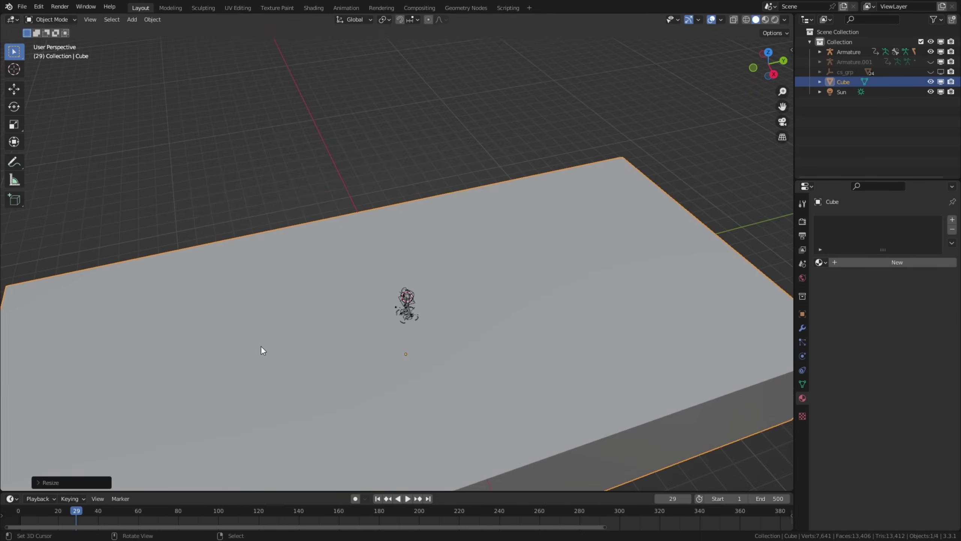
Step: Drag the cube's geometry to reshape it into a large rooftop block under Spider-Man
middle_drag(262, 346, 435, 319)
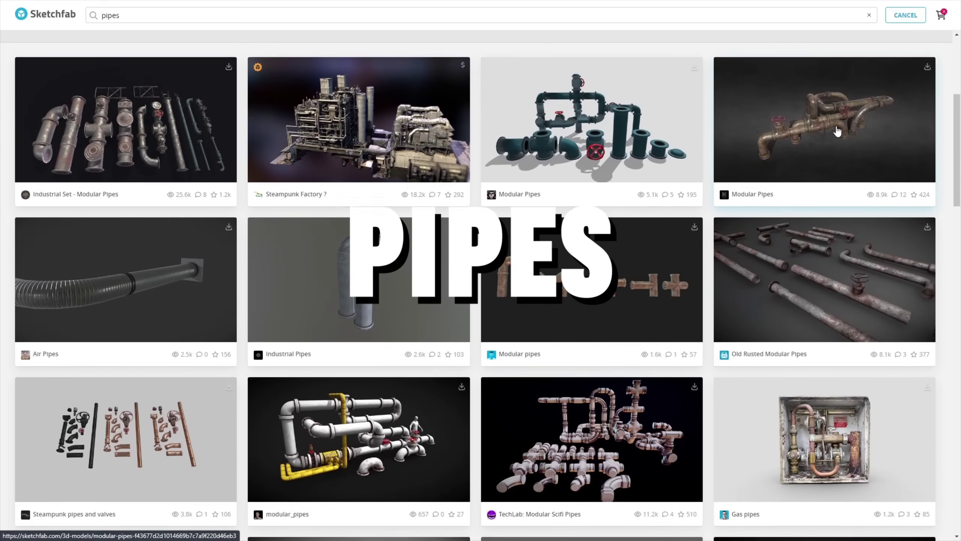
Step: Scroll through Sketchfab's free rooftop prop results such as air conditioners and electrical units
scroll(480, 284, down, 2)
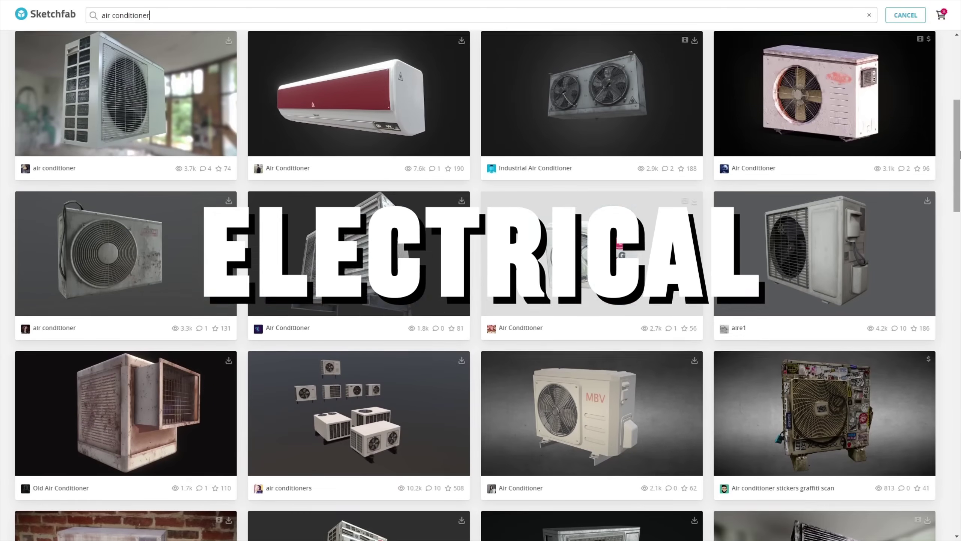
scroll(960, 155, down, 2)
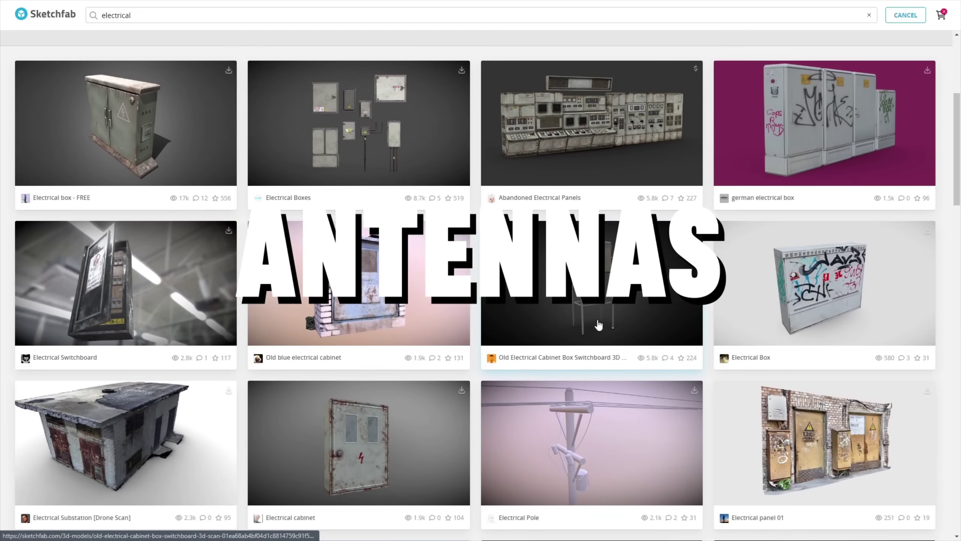
scroll(600, 341, down, 10)
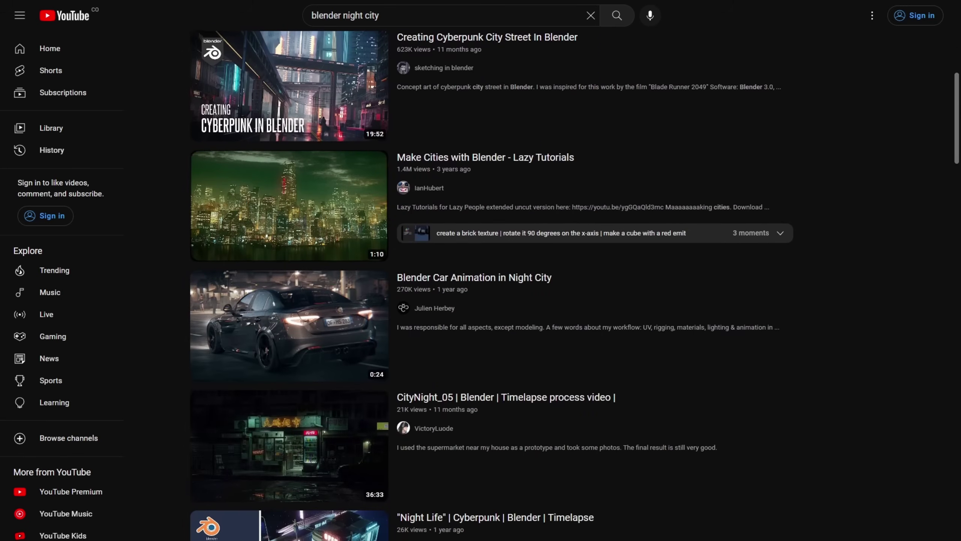
scroll(575, 285, down, 2)
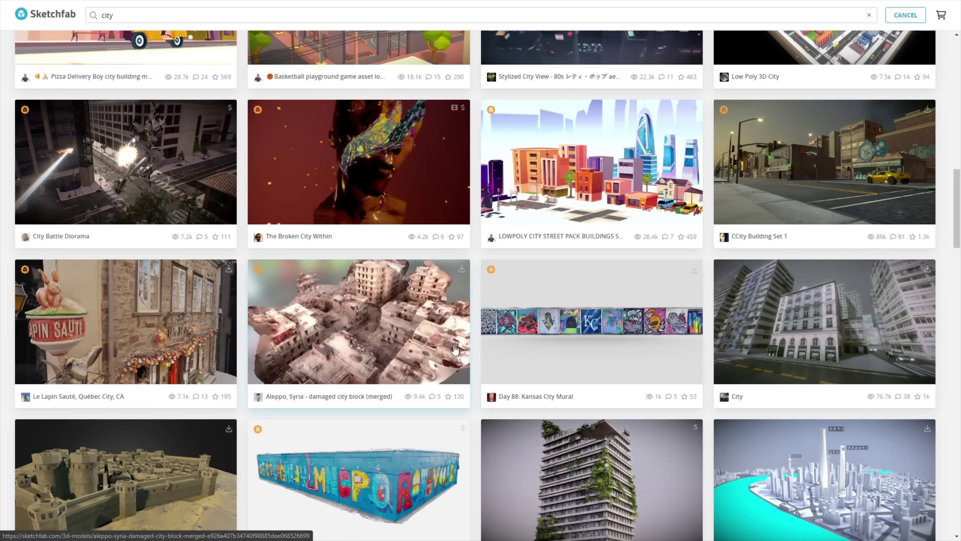
Step: Scroll the city results and open the NIGHT CITY JAPAN model preview
scroll(454, 348, down, 8)
click(825, 288)
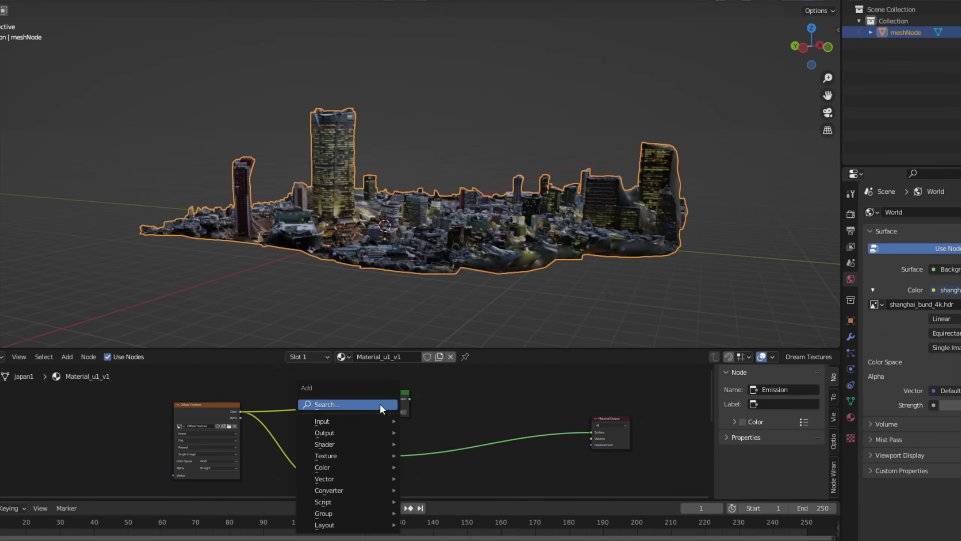
Step: Insert a Mix Shader on the output link and feed the texture colour into its Fac
key(shift+a)
text(mi)
key(Down)
key(Return)
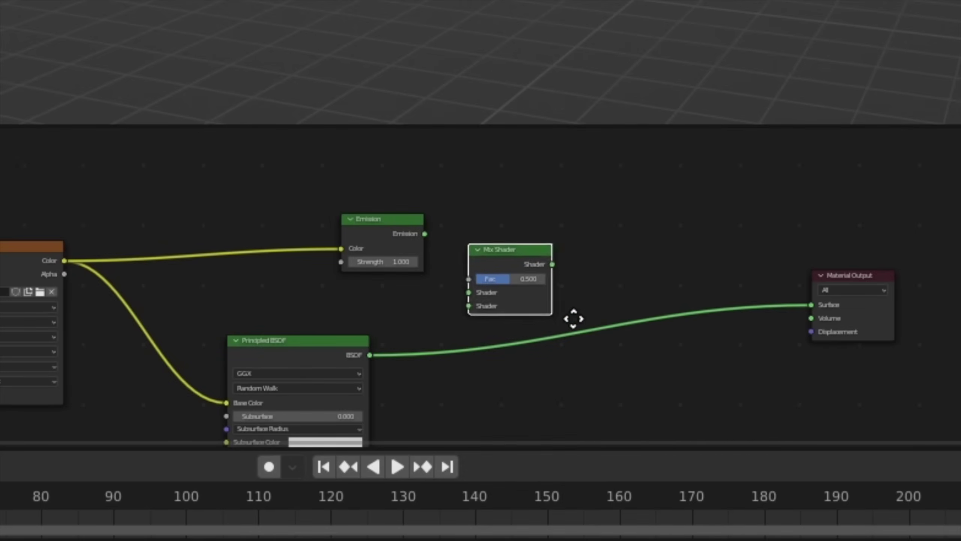
click(611, 354)
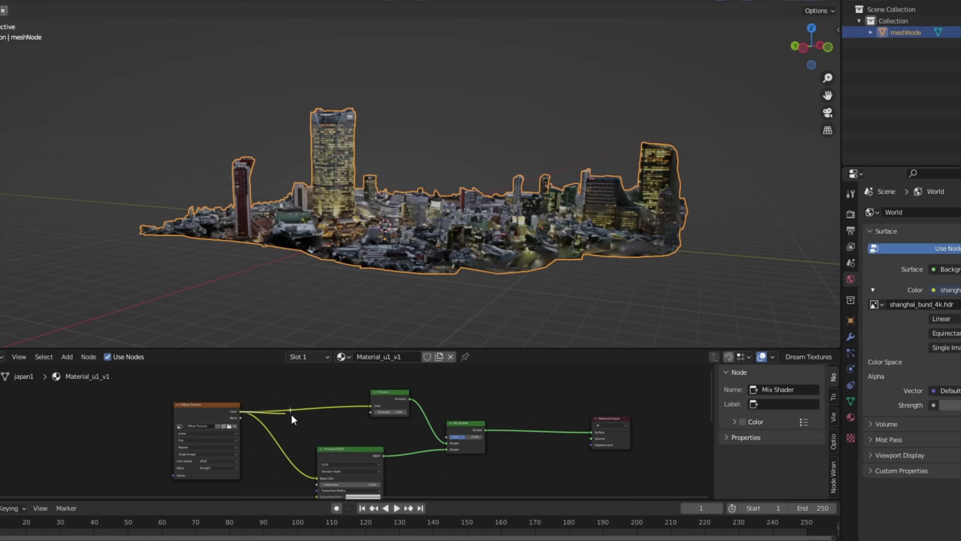
drag(65, 261, 507, 315)
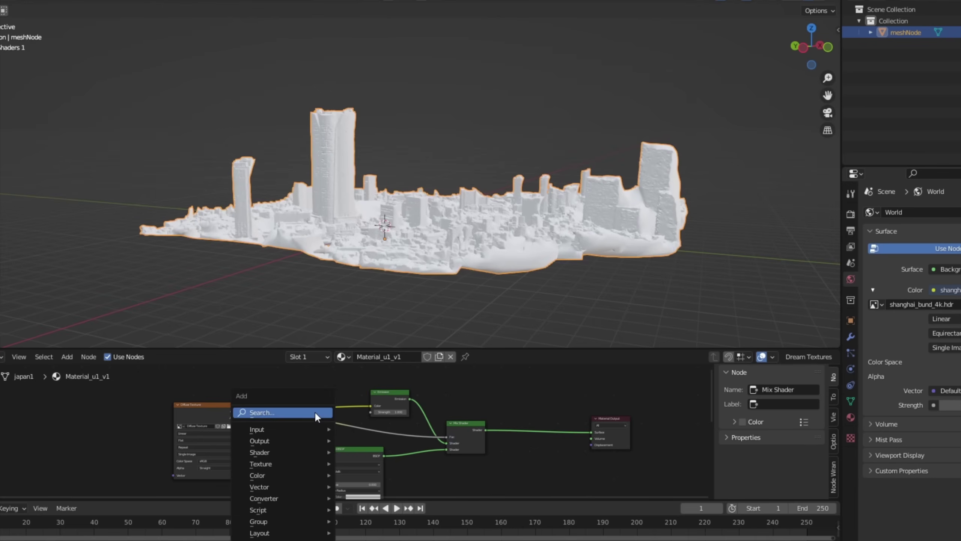
Step: Add a ColorRamp node between the texture colour and the mix factor
text(colo)
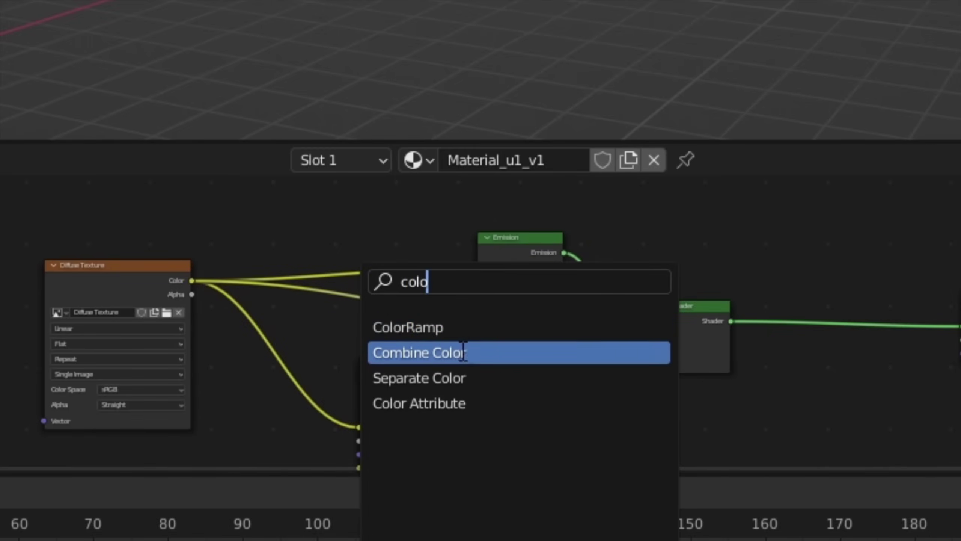
key(Up)
key(Return)
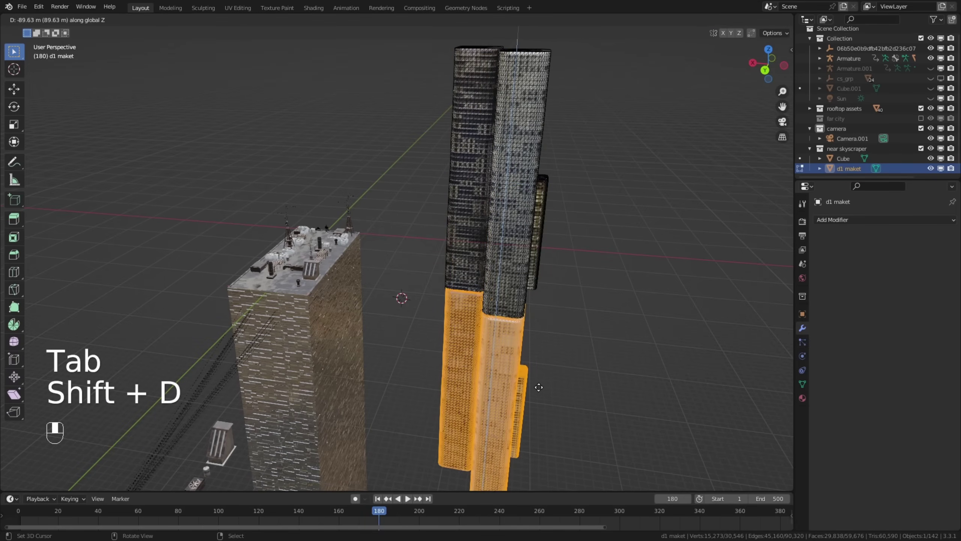
Step: Rotate the duplicated skyscraper section and hide overlays to check the city backdrop
key(r)
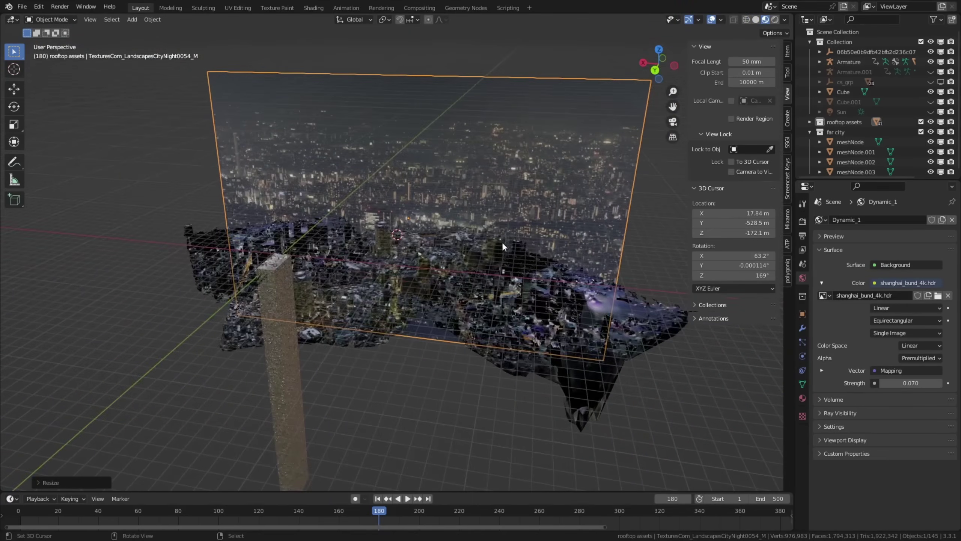
key(shift+alt+z)
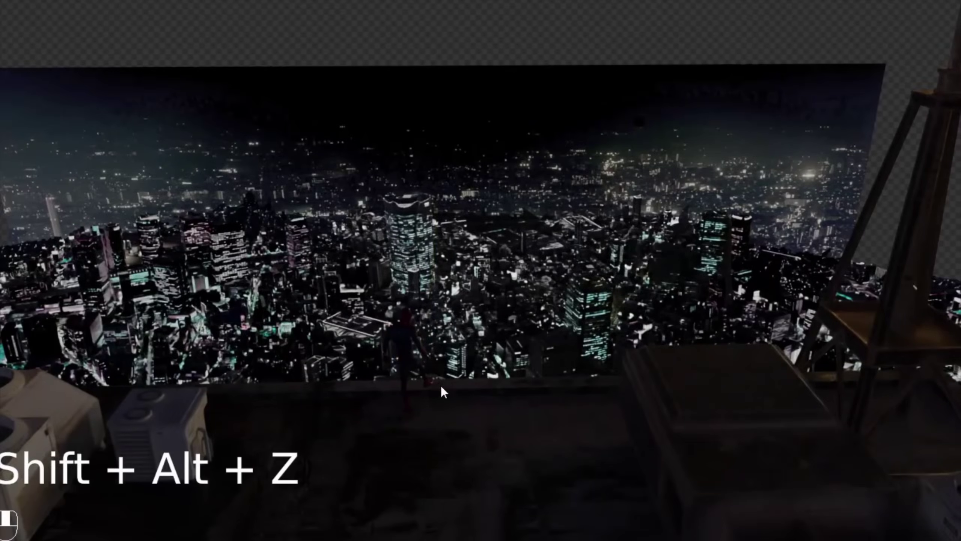
scroll(437, 376, down, 3)
scroll(409, 343, up, 8)
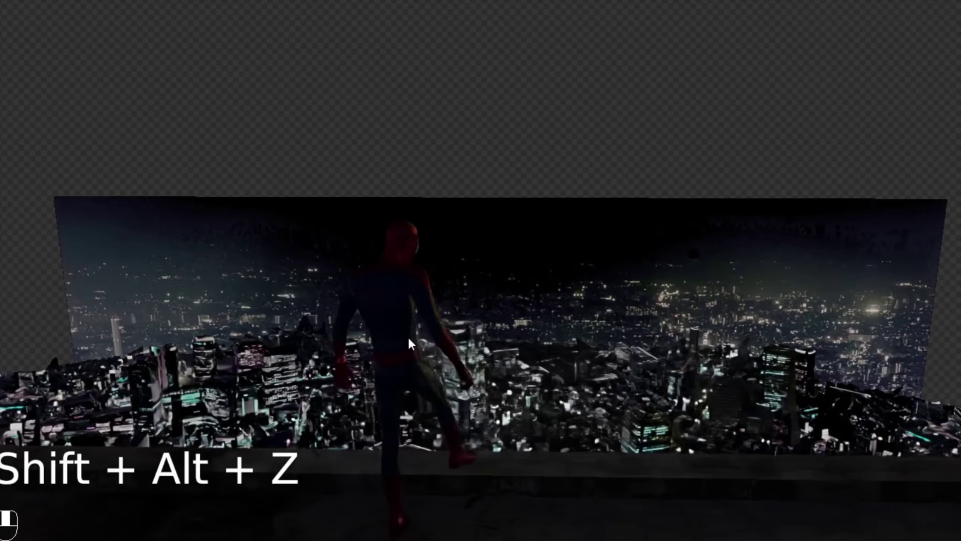
scroll(407, 338, down, 2)
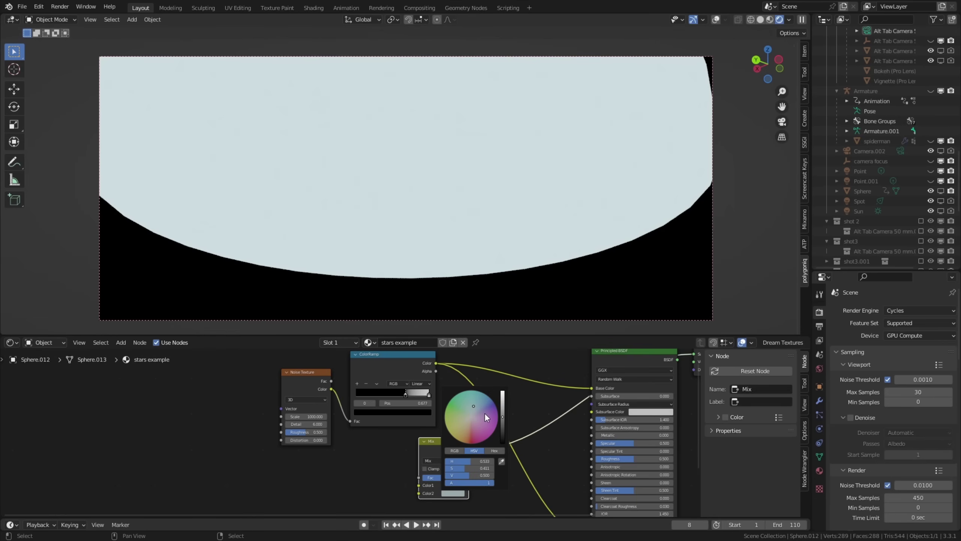
Step: Darken the sky dome colour and rotate its gradient texture 70° on Y via mapping nodes
drag(473, 475, 459, 475)
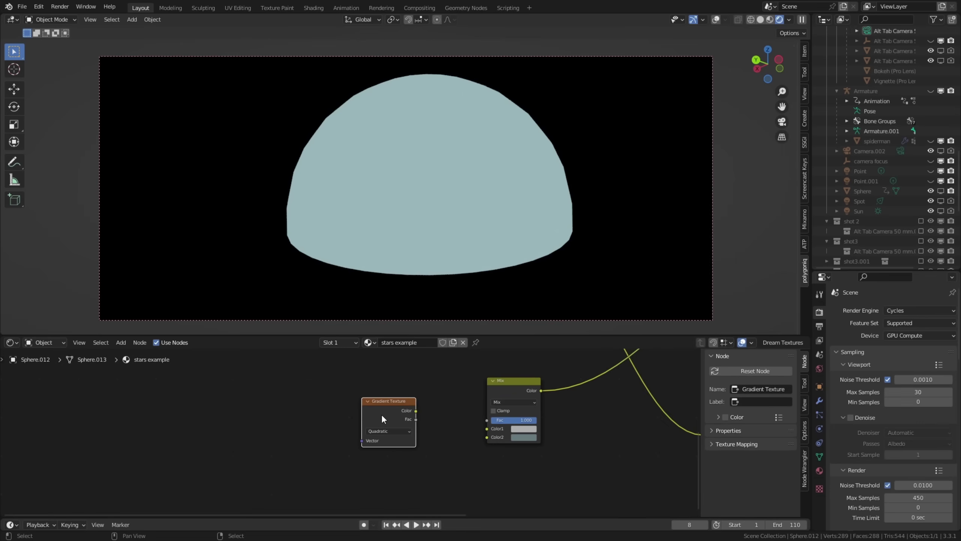
key(ctrl+t)
drag(322, 448, 311, 449)
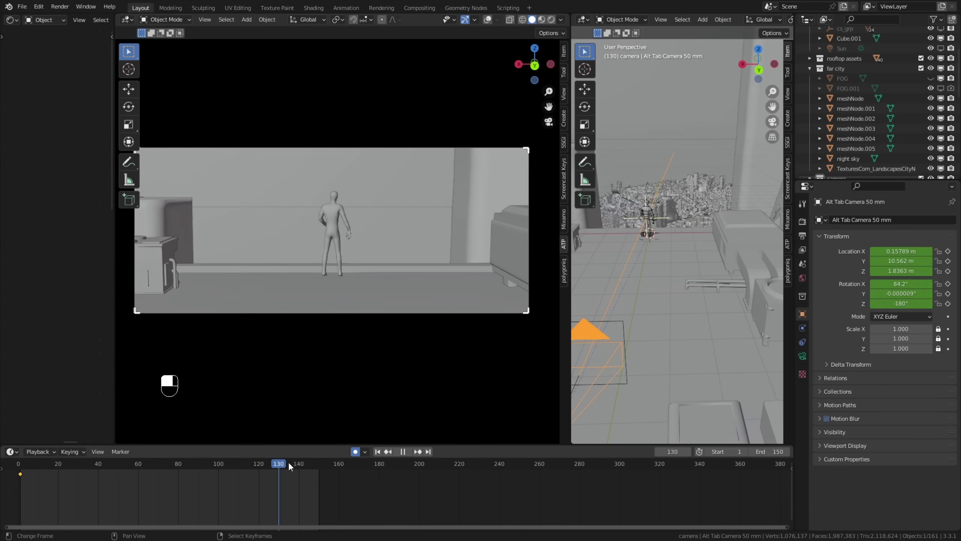
Step: Fly the view into position, play and stop the animation, then orbit around Spider-Man outside the camera
key(shift+f)
key(space)
key(space)
key(v)
key(space)
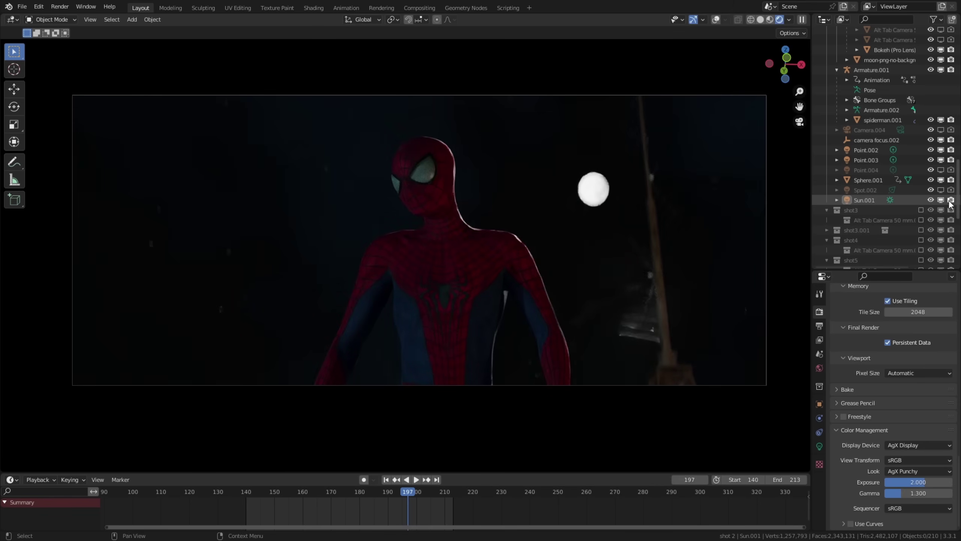
middle_drag(424, 264, 500, 271)
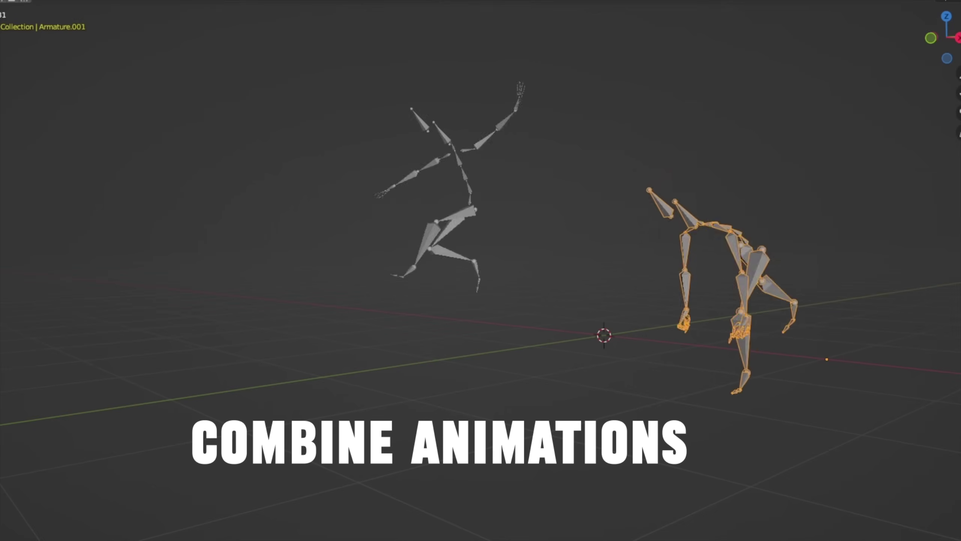